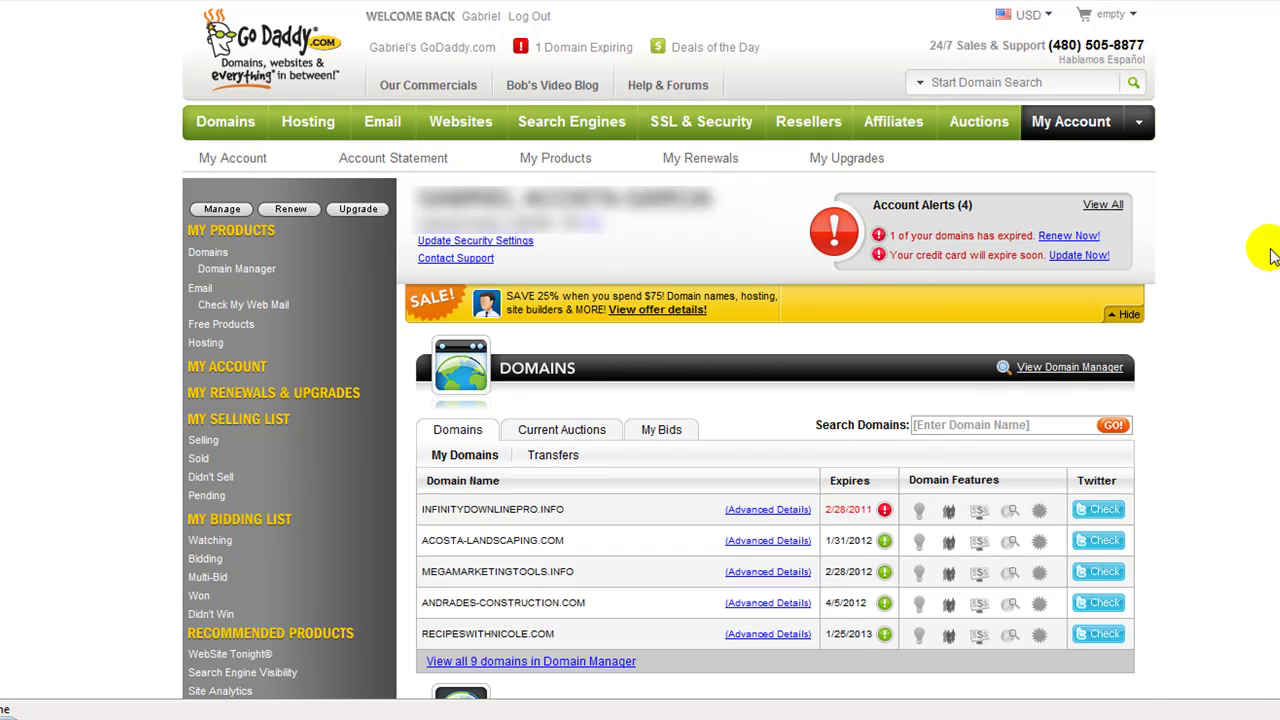
# Launch the control center for the Deluxe Linux hosting account from the Hosting products list.
pyautogui.moveTo(1072, 124)
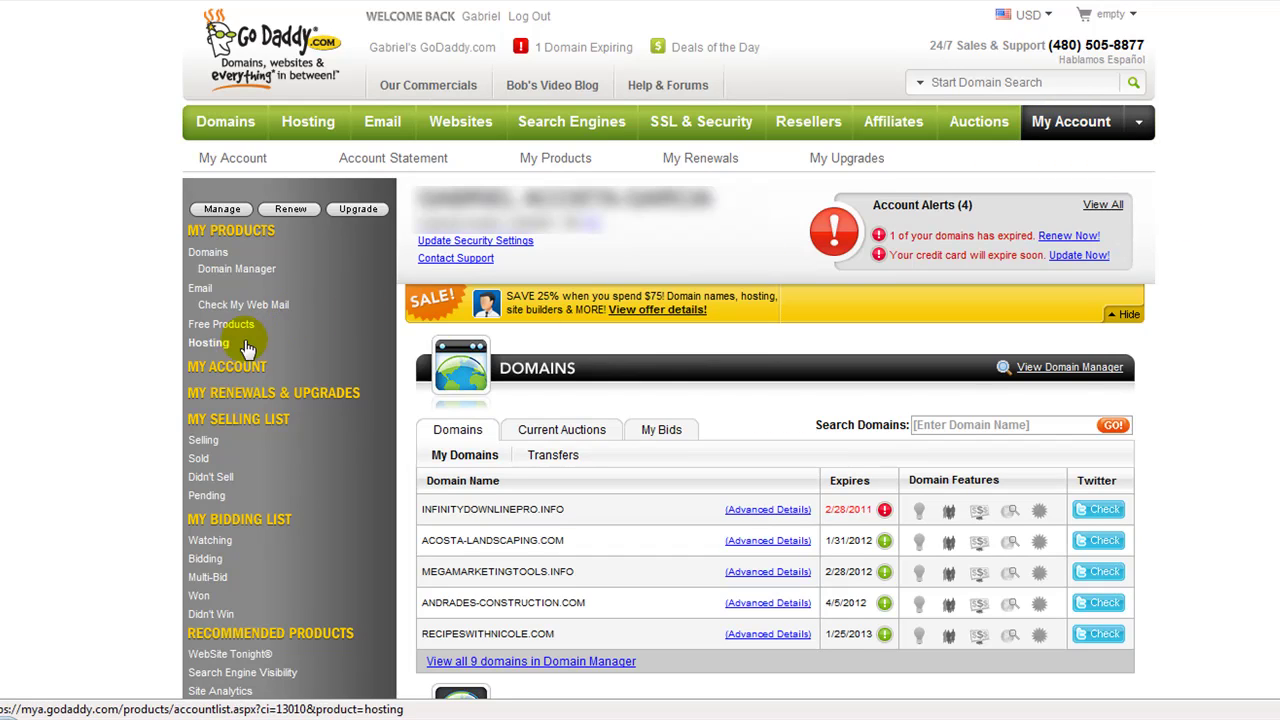
pyautogui.click(216, 346)
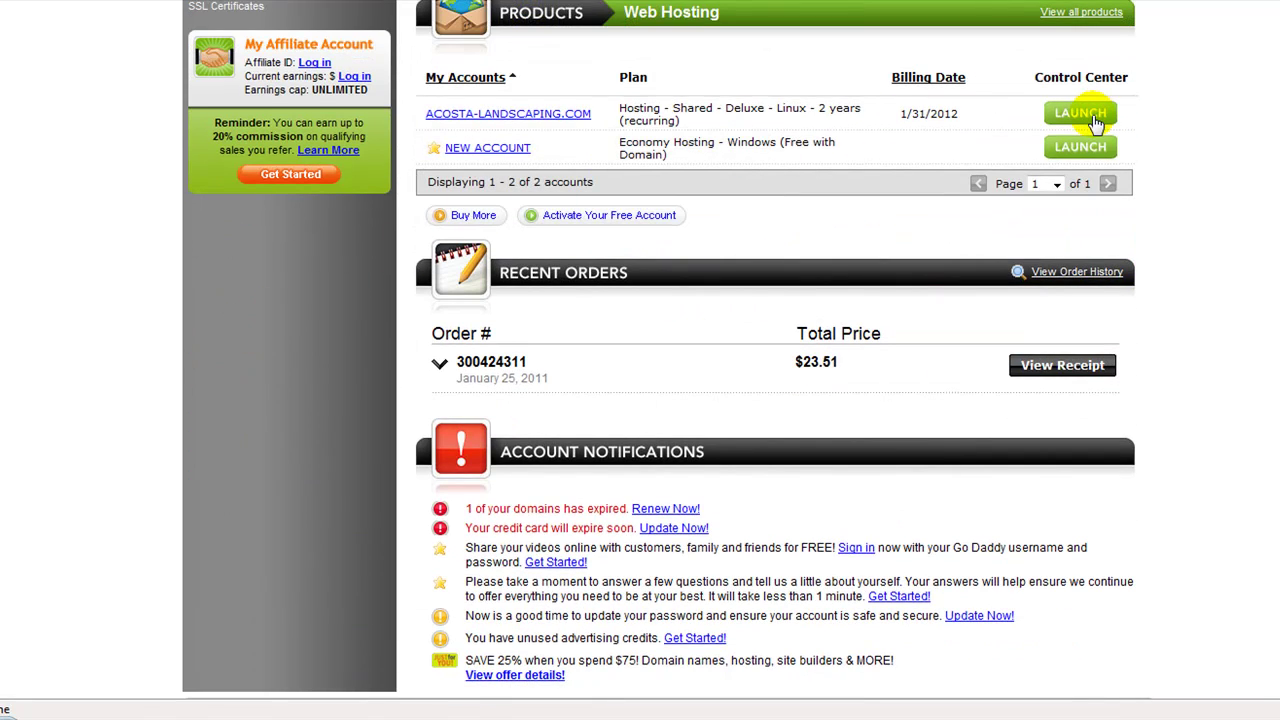
pyautogui.click(1080, 113)
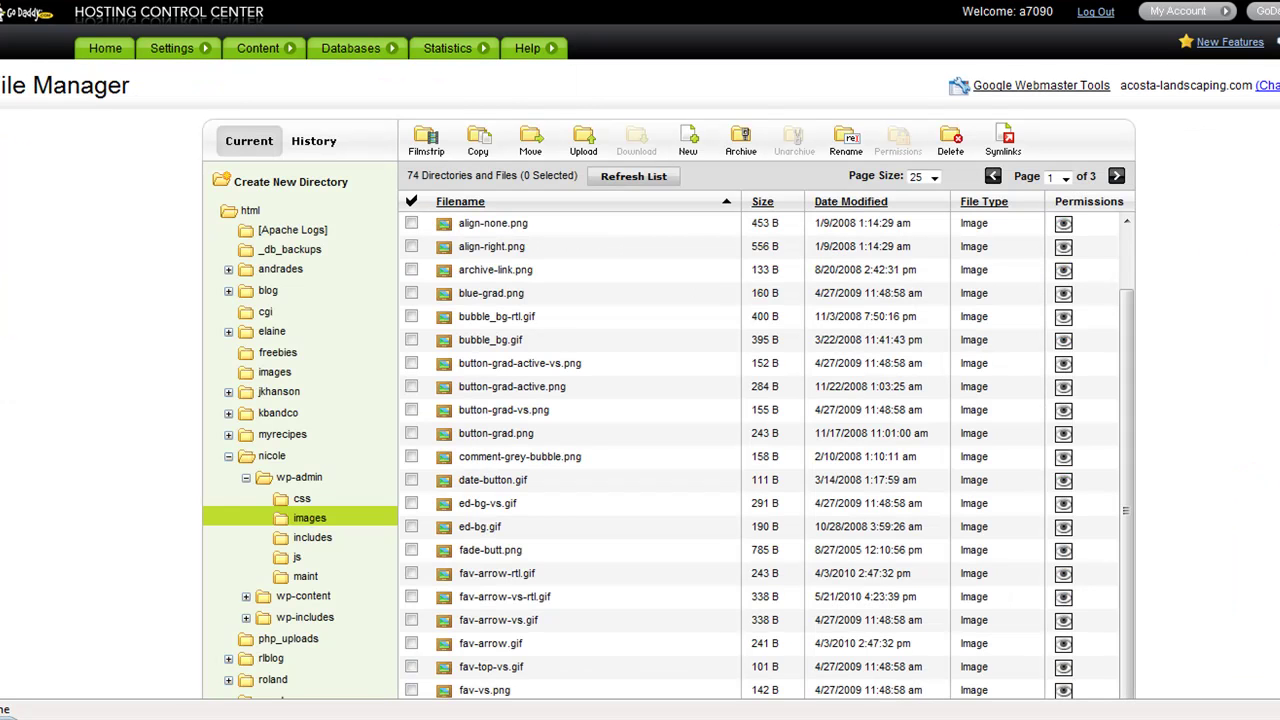
# Open the images folder inside wp-admin of the site's directory in the file manager.
pyautogui.scroll(-2, 94, 210)
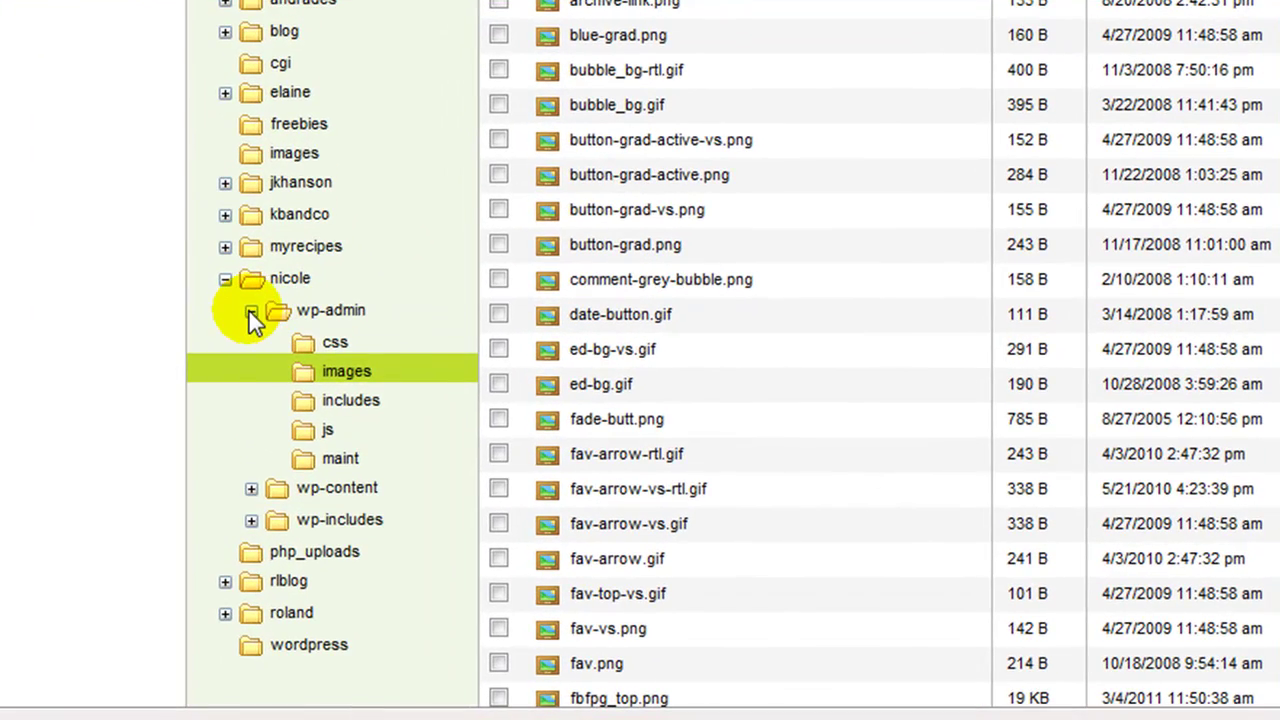
pyautogui.click(251, 312)
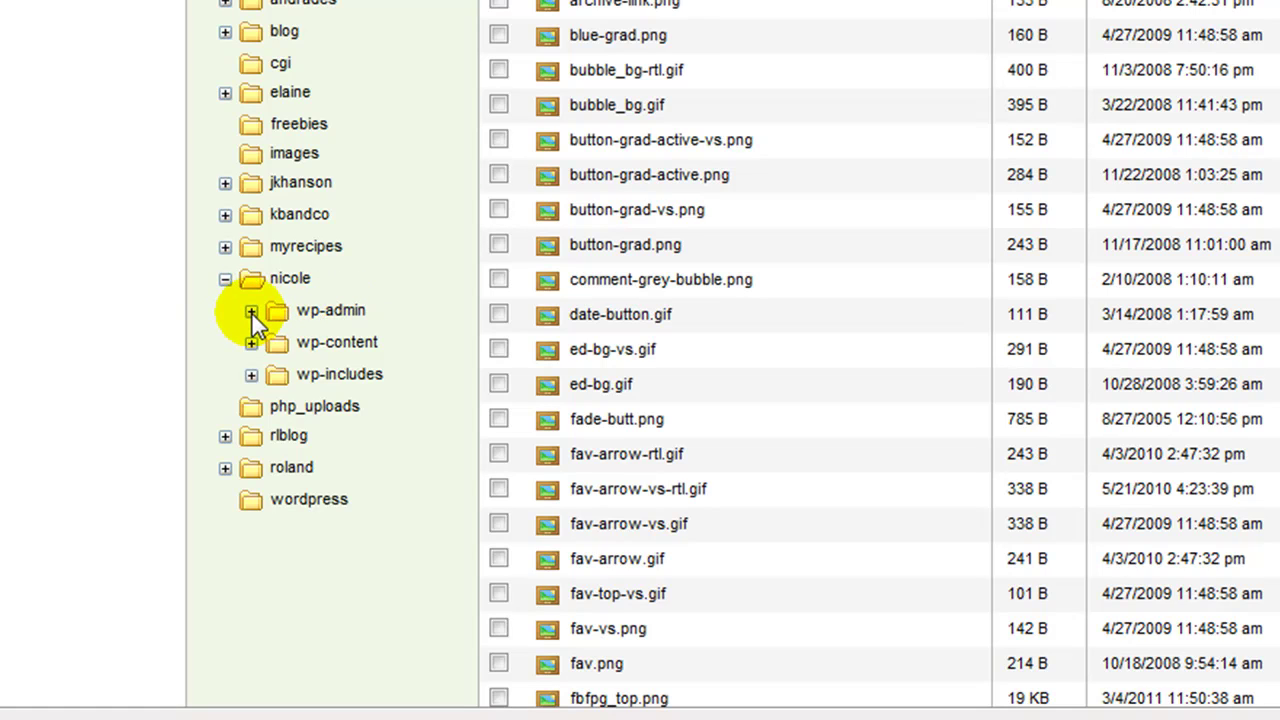
pyautogui.click(251, 312)
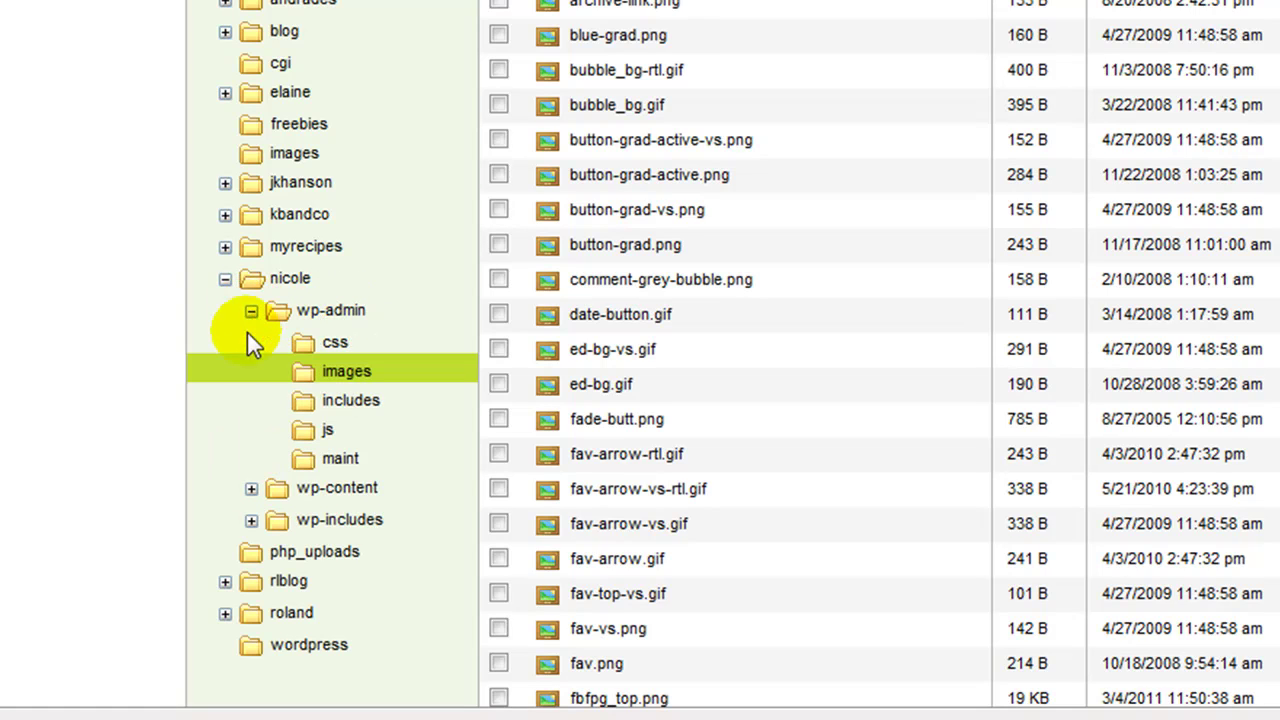
pyautogui.click(346, 371)
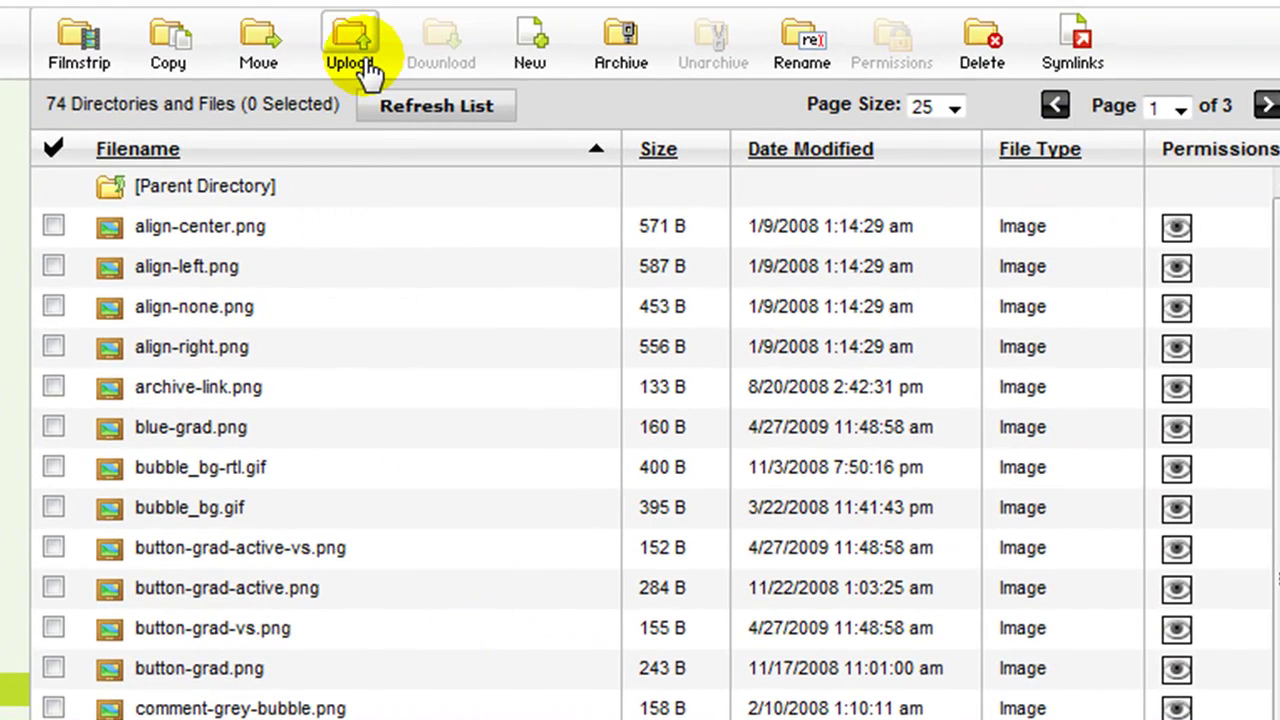
# Upload the image file fb2.png to the images folder.
pyautogui.click(348, 72)
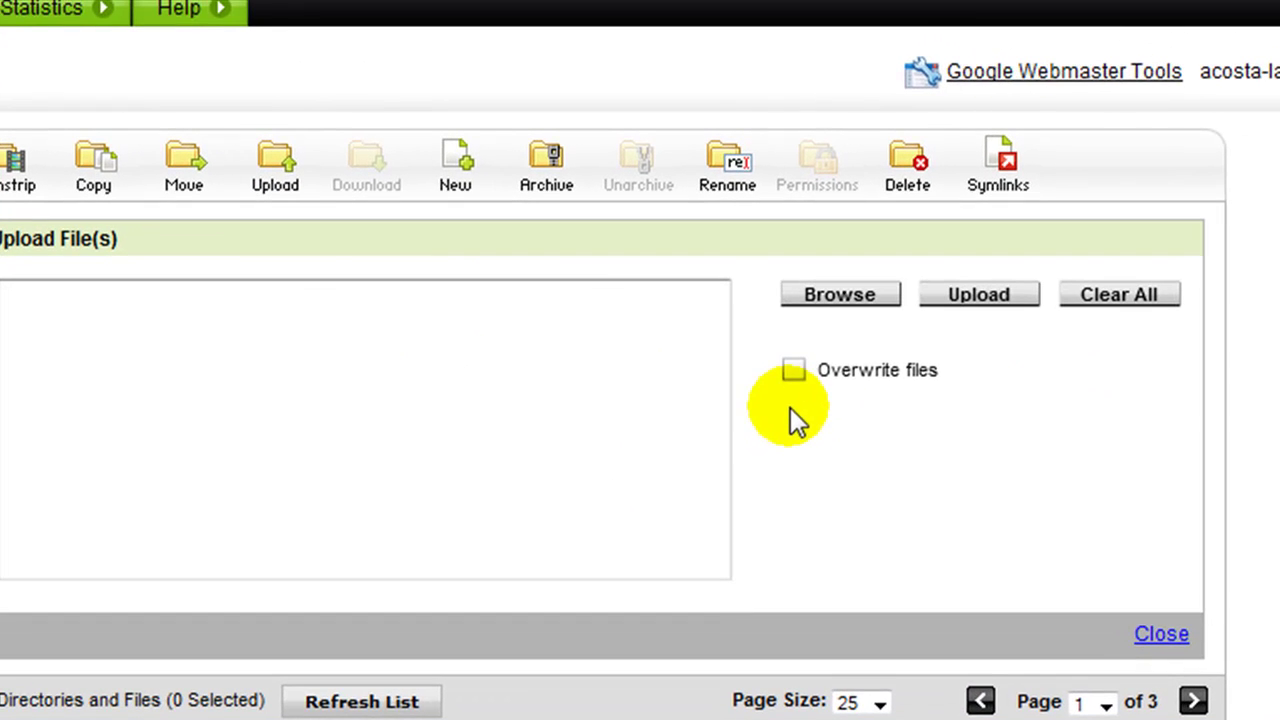
pyautogui.click(856, 294)
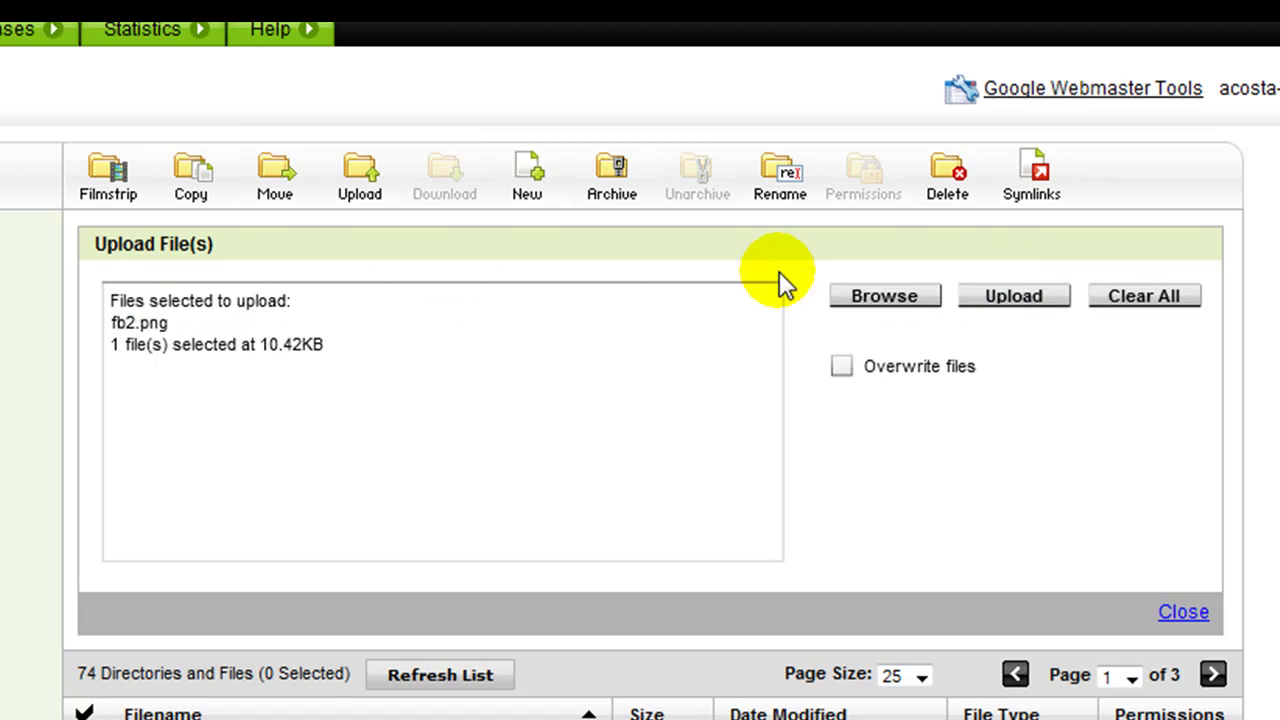
pyautogui.click(1012, 306)
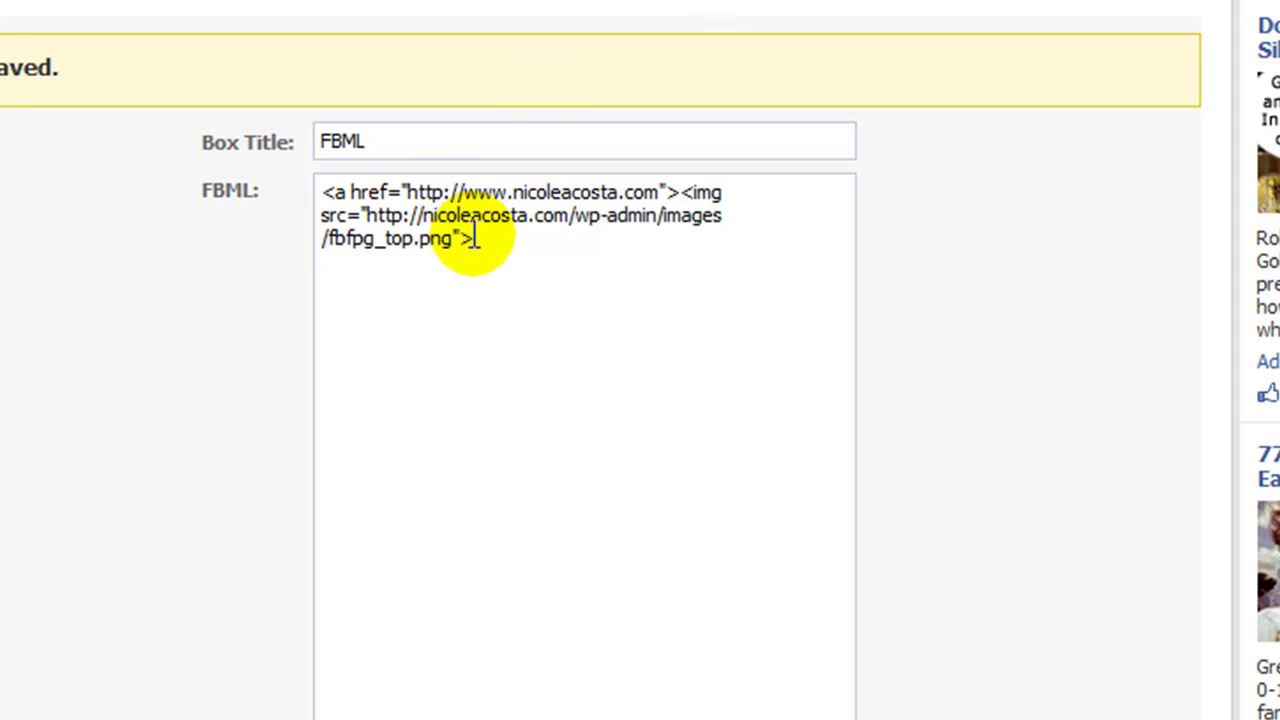
# Switch to Facebook's Edit FBML page and duplicate the linked image code below the original, separated by a blank line.
pyautogui.moveTo(470, 238); pyautogui.dragTo(285, 182)
pyautogui.hotkey('ctrl', 'c')
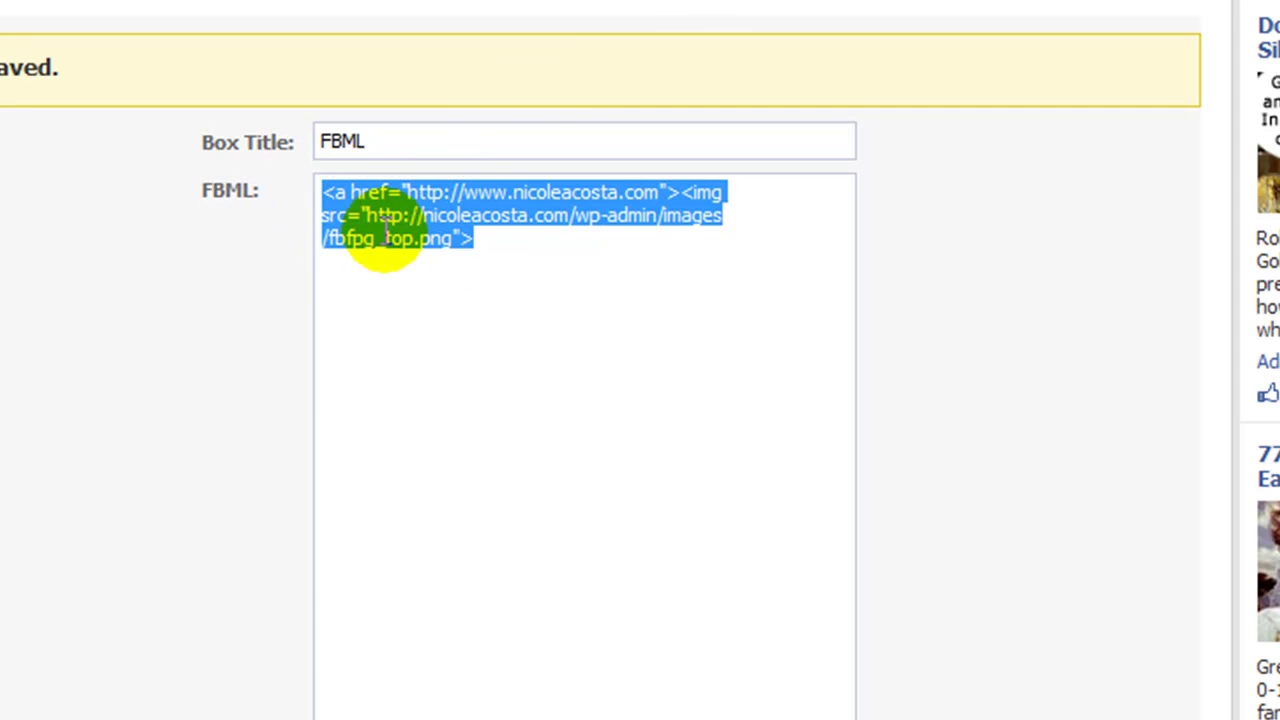
pyautogui.click(475, 238)
pyautogui.press('Return')
pyautogui.press('Return')
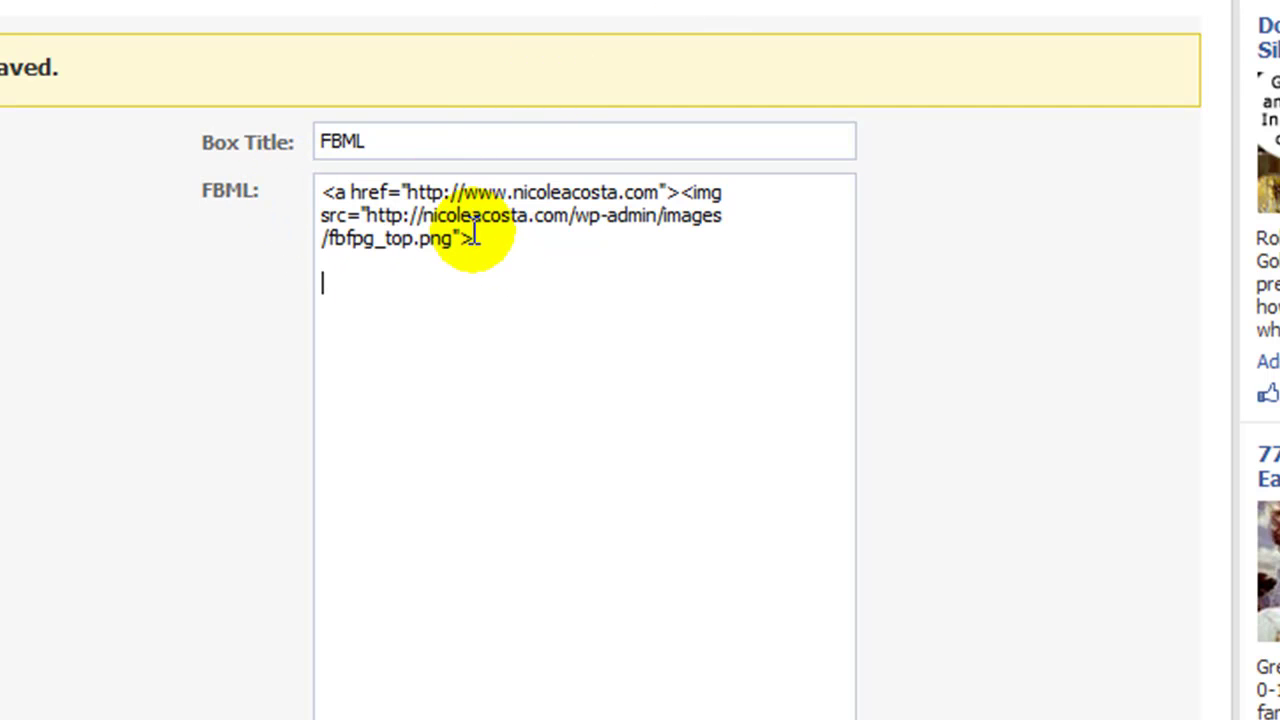
pyautogui.hotkey('ctrl', 'v')
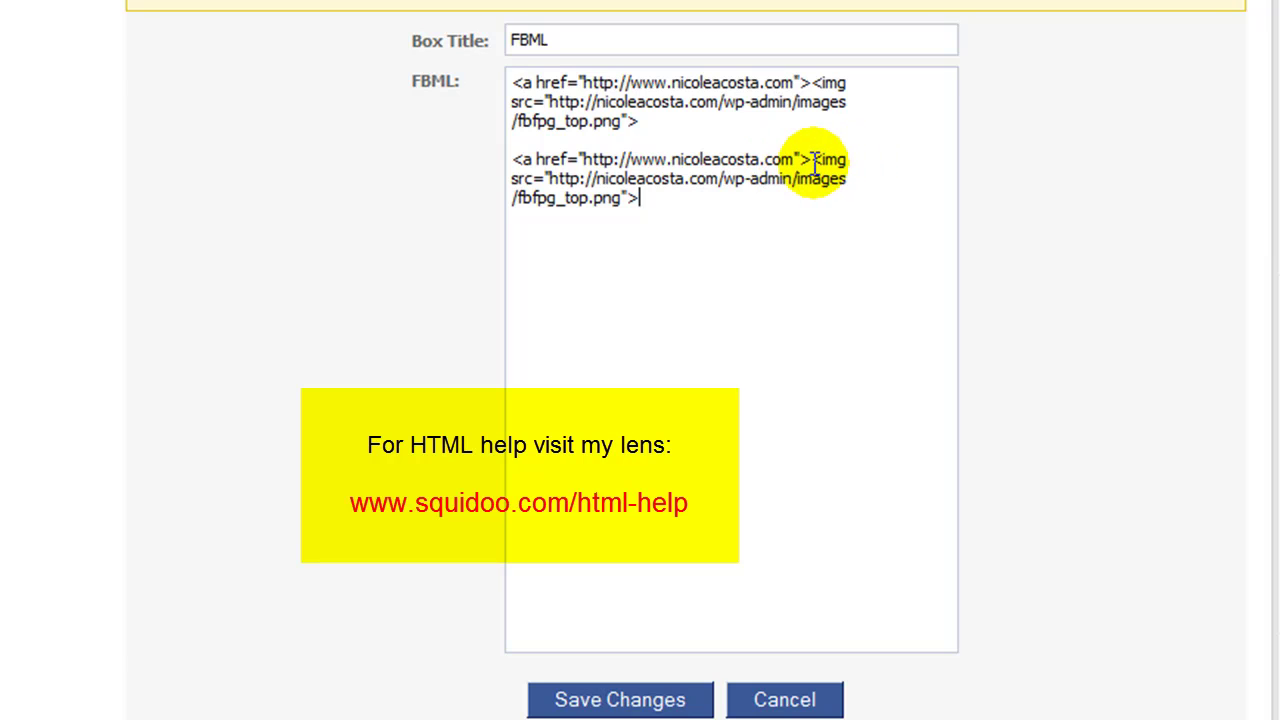
# Remove the opening a href tag from the duplicated code, keeping only its img tag.
pyautogui.moveTo(812, 160); pyautogui.dragTo(493, 153)
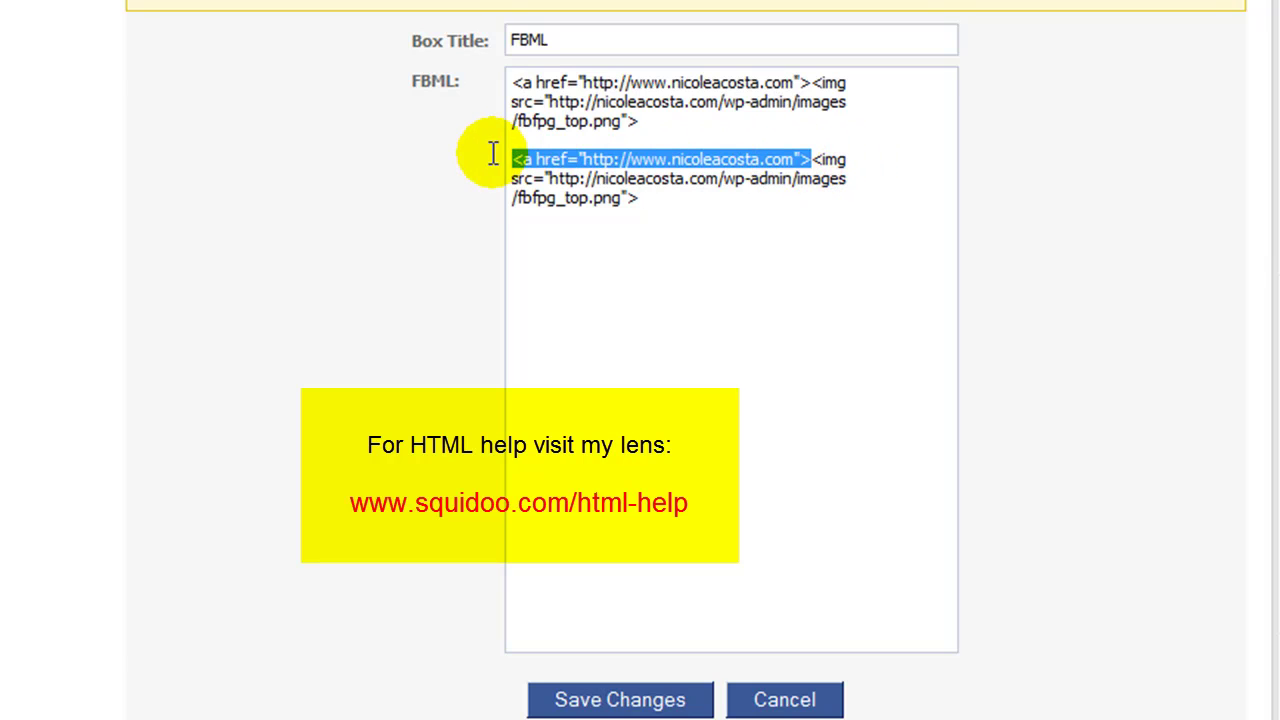
pyautogui.press('Delete')
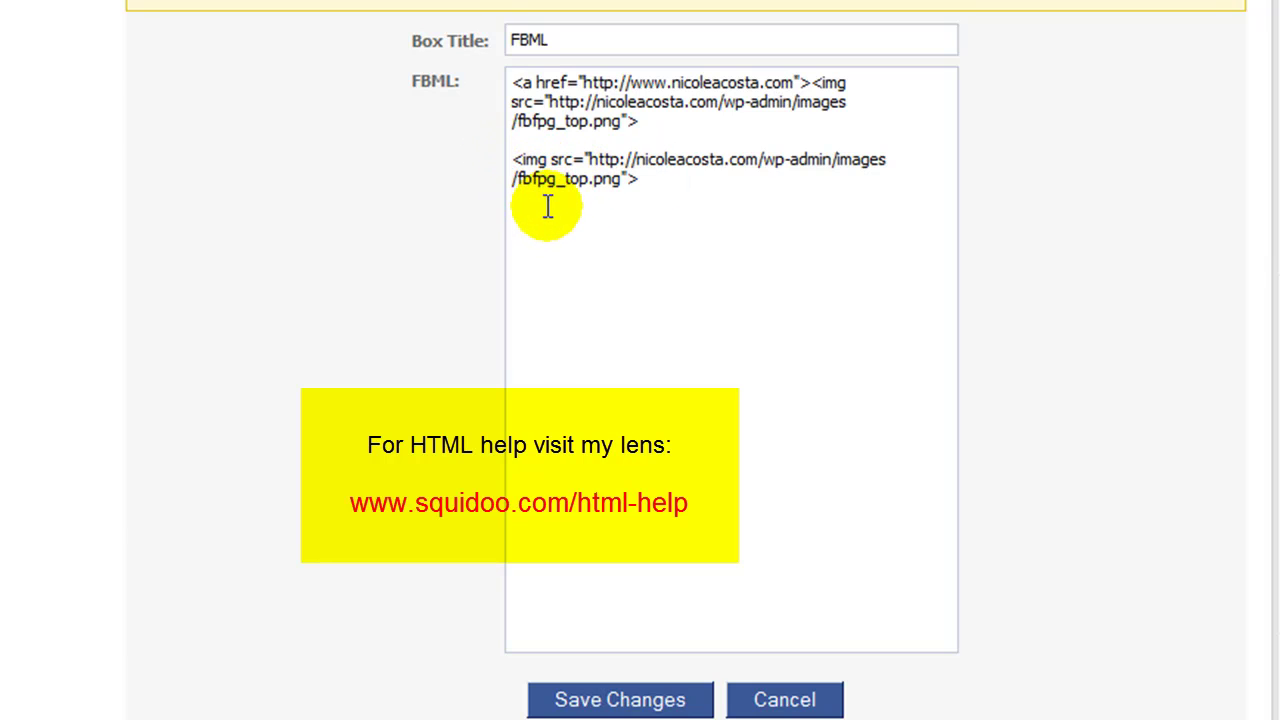
pyautogui.click(655, 185)
pyautogui.moveTo(640, 180); pyautogui.dragTo(494, 163)
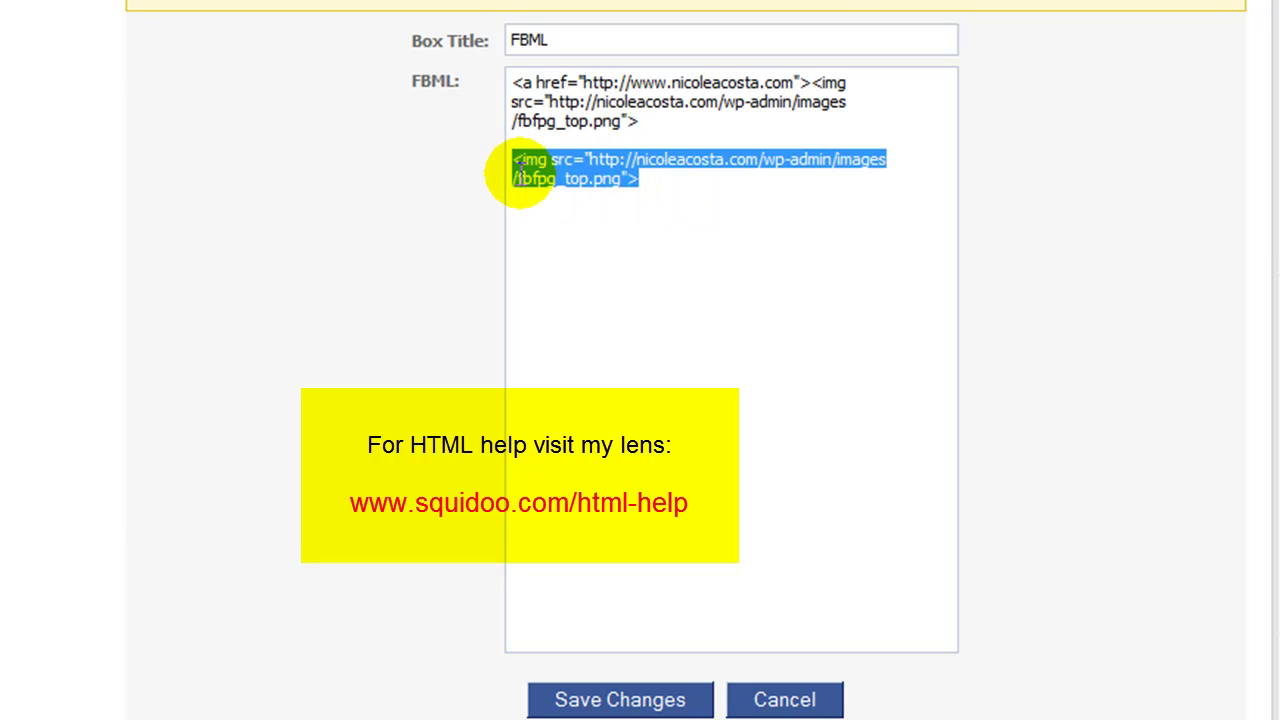
pyautogui.click(658, 188)
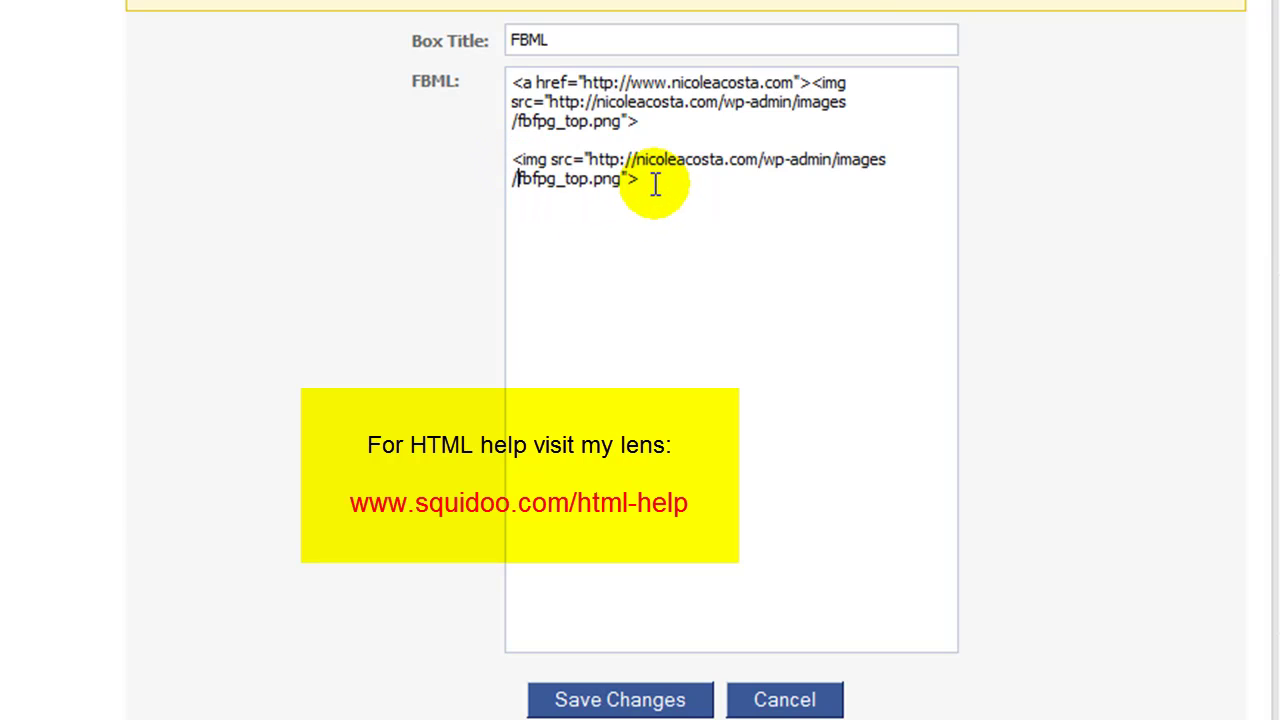
pyautogui.click(642, 183)
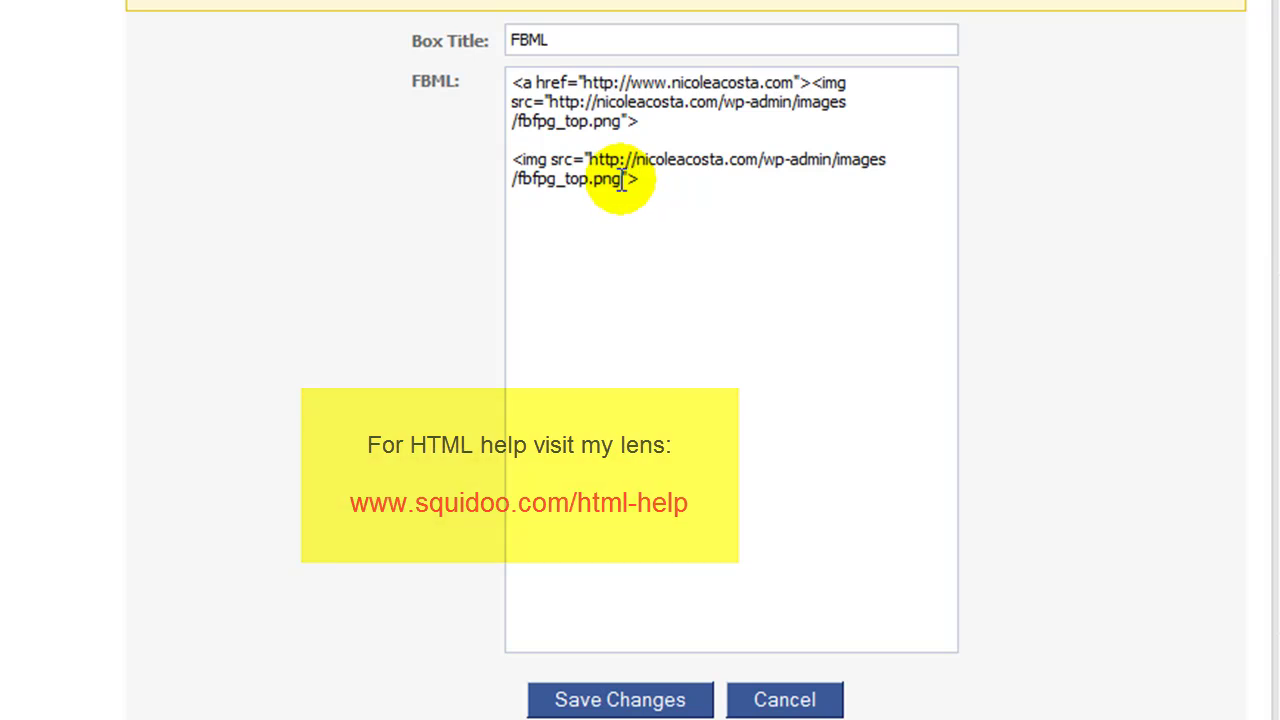
# Set the second image's file name to fb2.png, add a line break after its tag and save the FBML changes.
pyautogui.moveTo(620, 183); pyautogui.dragTo(537, 172)
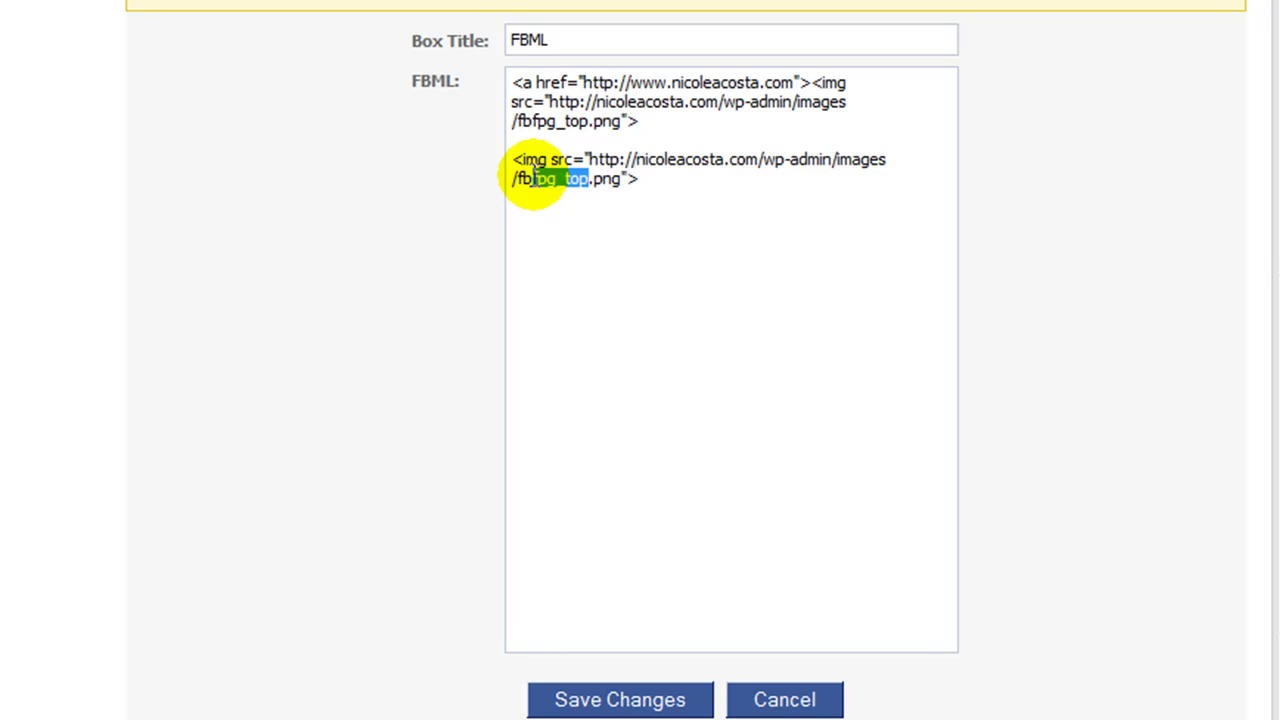
pyautogui.press('BackSpace')
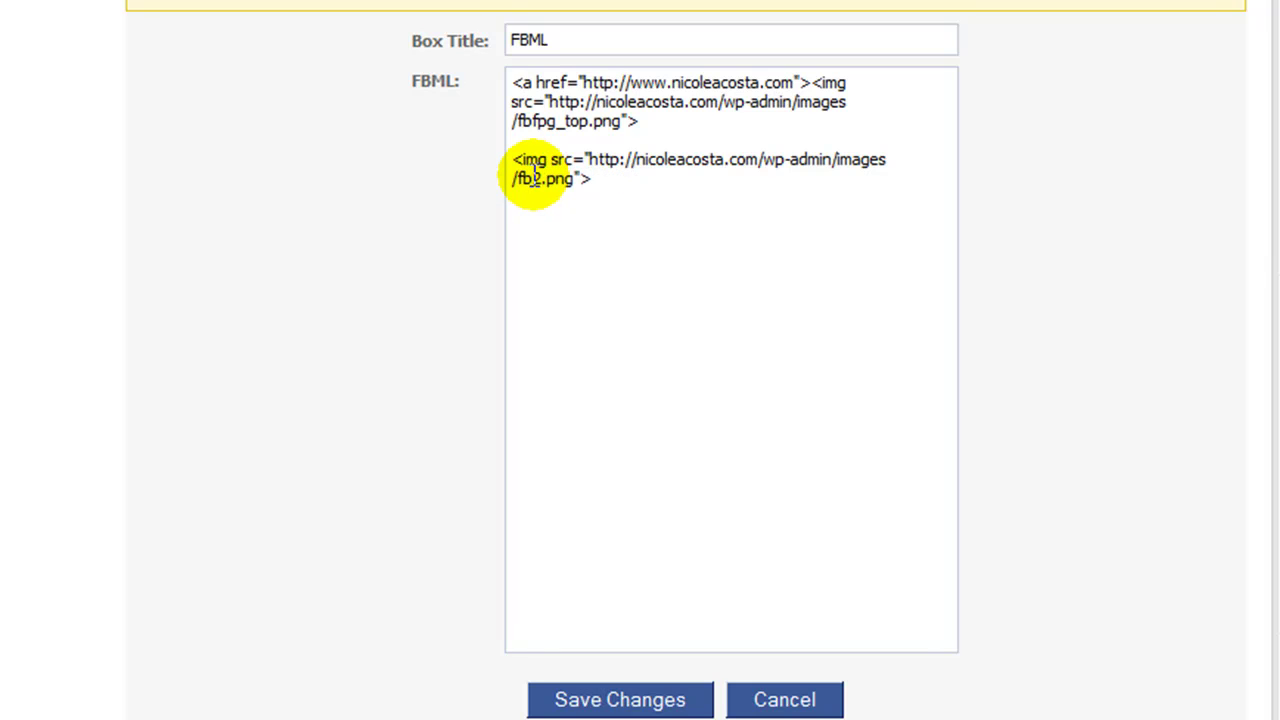
pyautogui.click(616, 178)
pyautogui.press('Return')
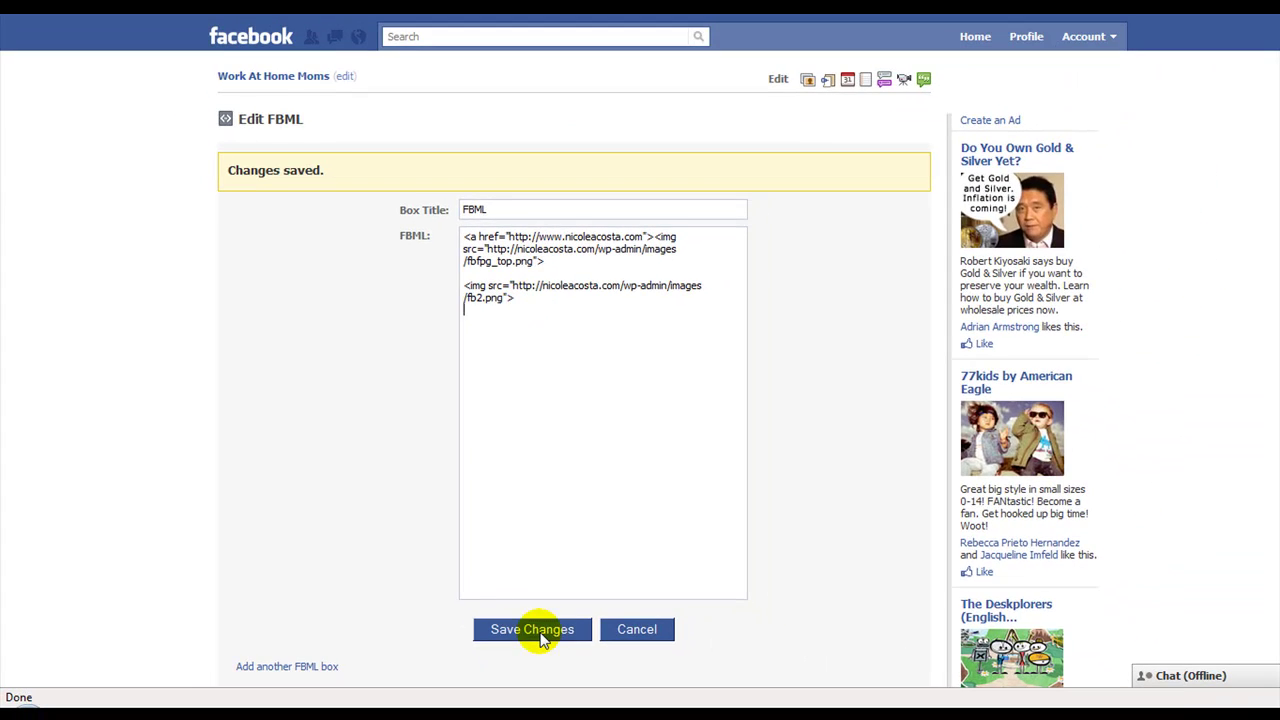
pyautogui.click(541, 635)
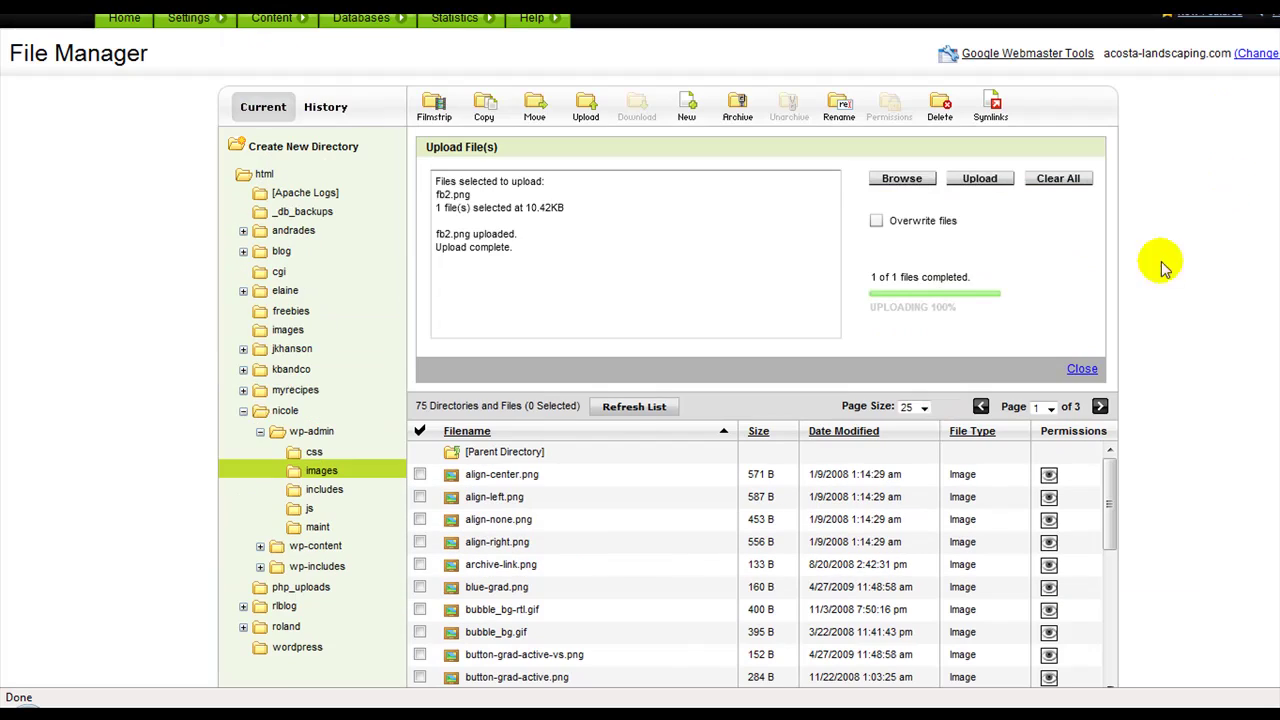
# Return to the hosting file manager, close the upload area and preview fb2.png in the images folder's file list.
pyautogui.click(1084, 369)
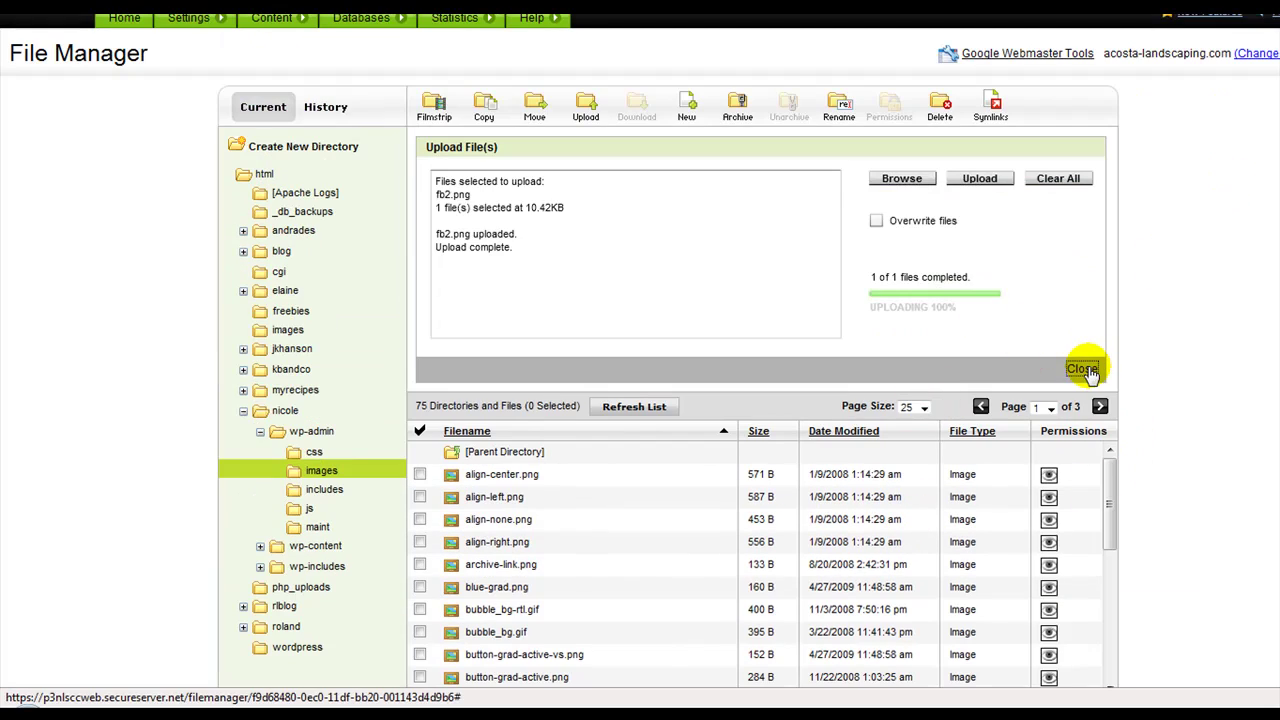
pyautogui.scroll(-2, 1100, 330)
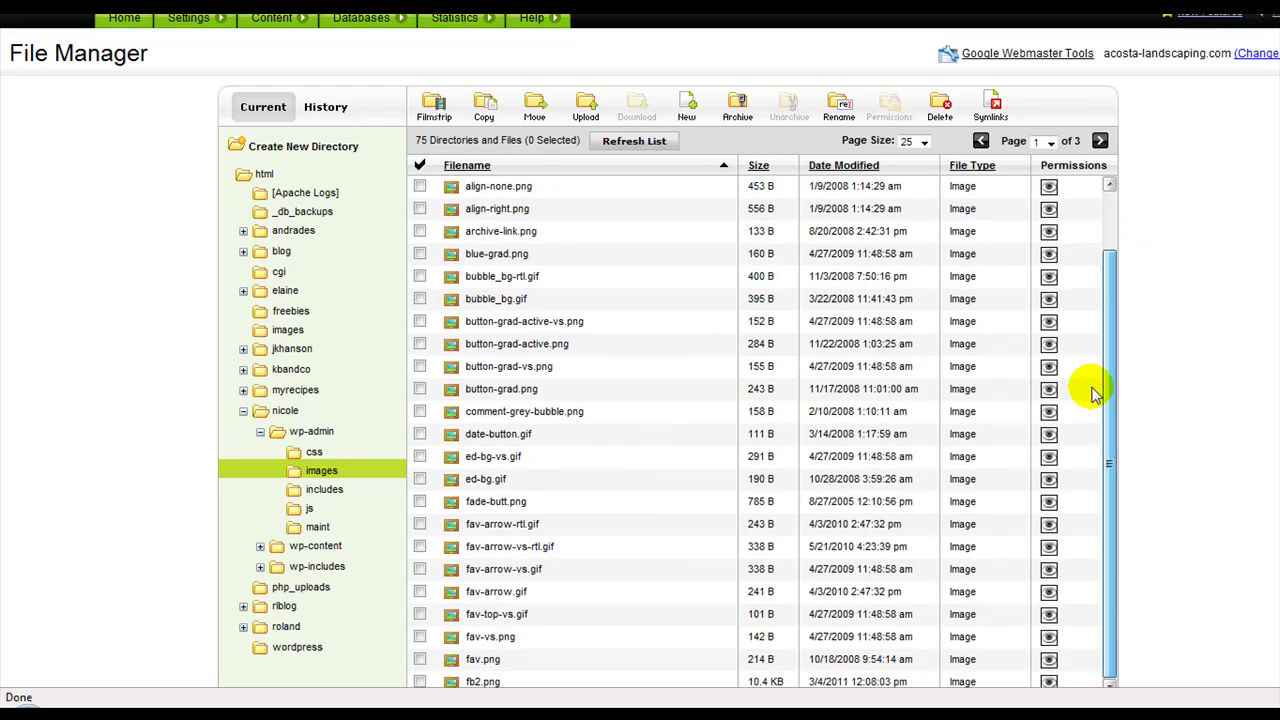
pyautogui.scroll(-2, 1094, 457)
pyautogui.moveTo(468, 578)
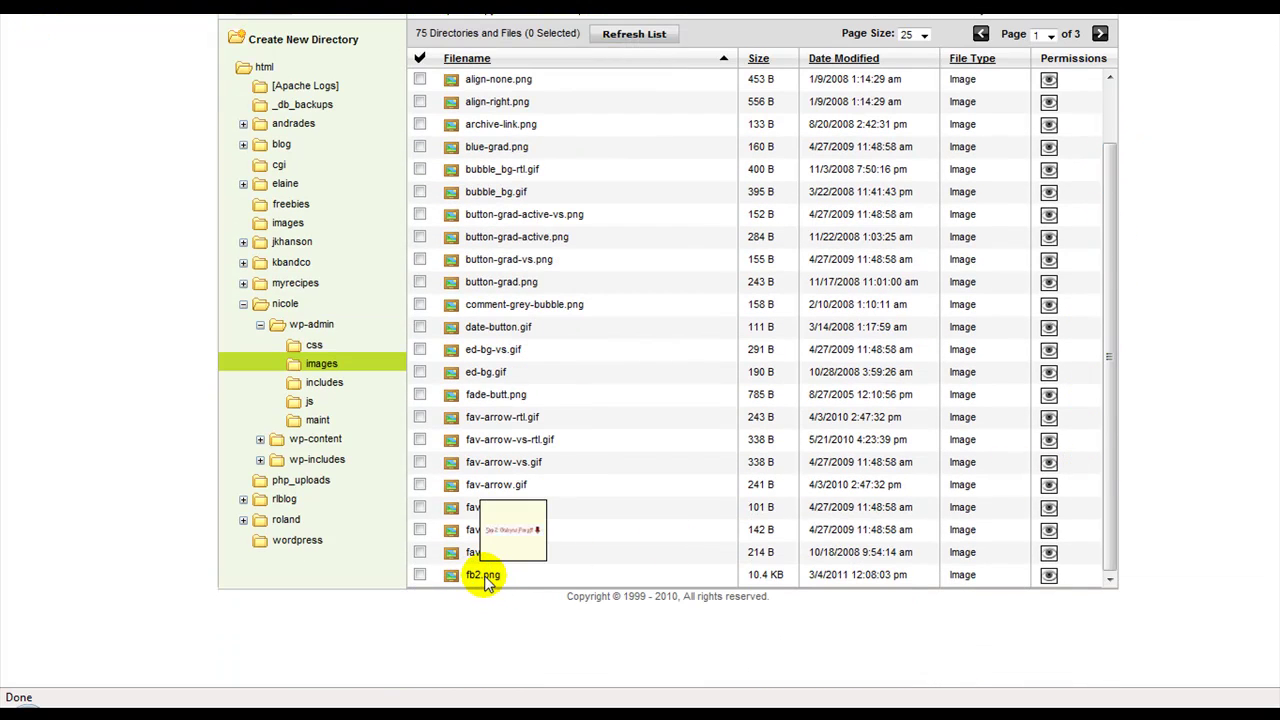
# Switch to the WordPress blog and view the header of its home page.
pyautogui.scroll(3, 1185, 398)
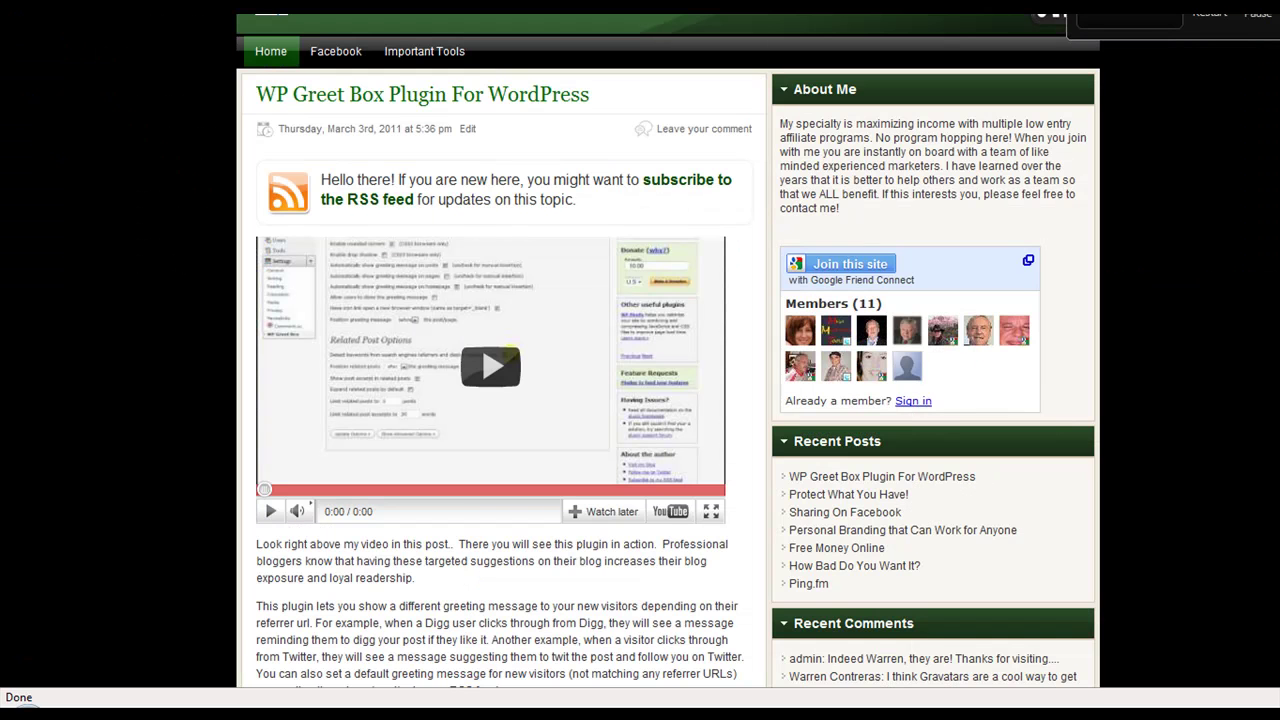
pyautogui.scroll(2, 100, 244)
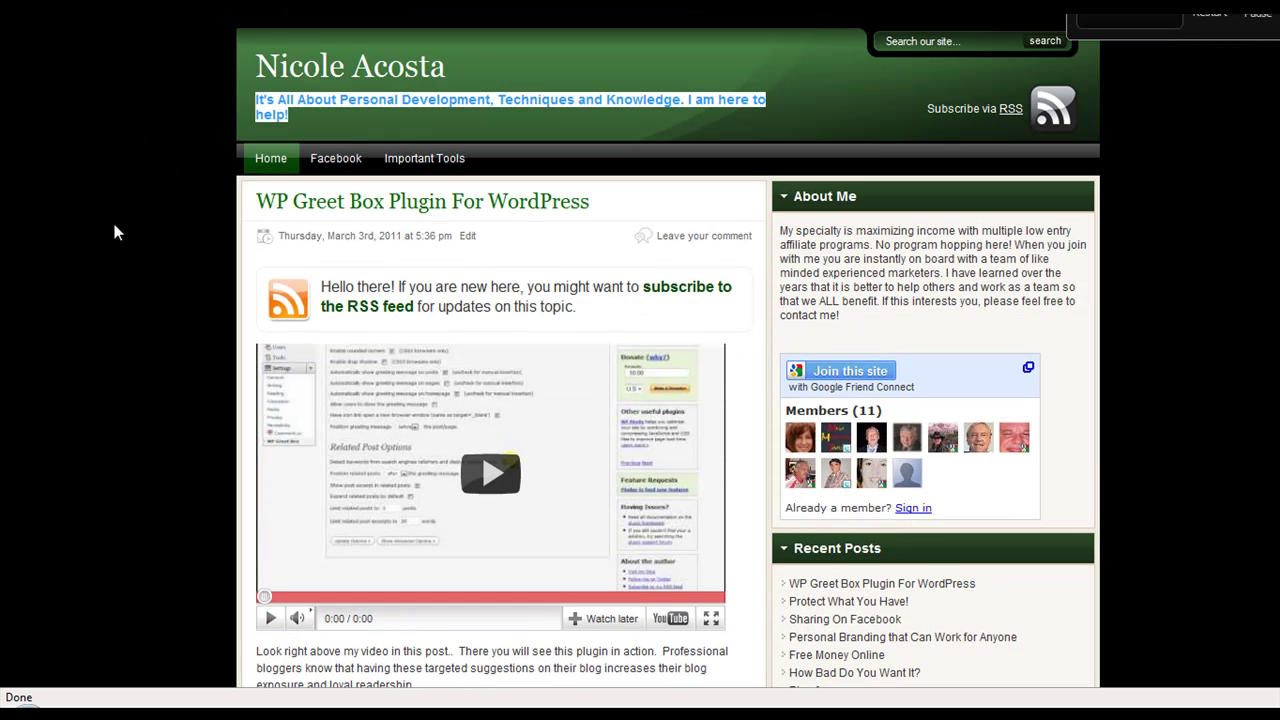